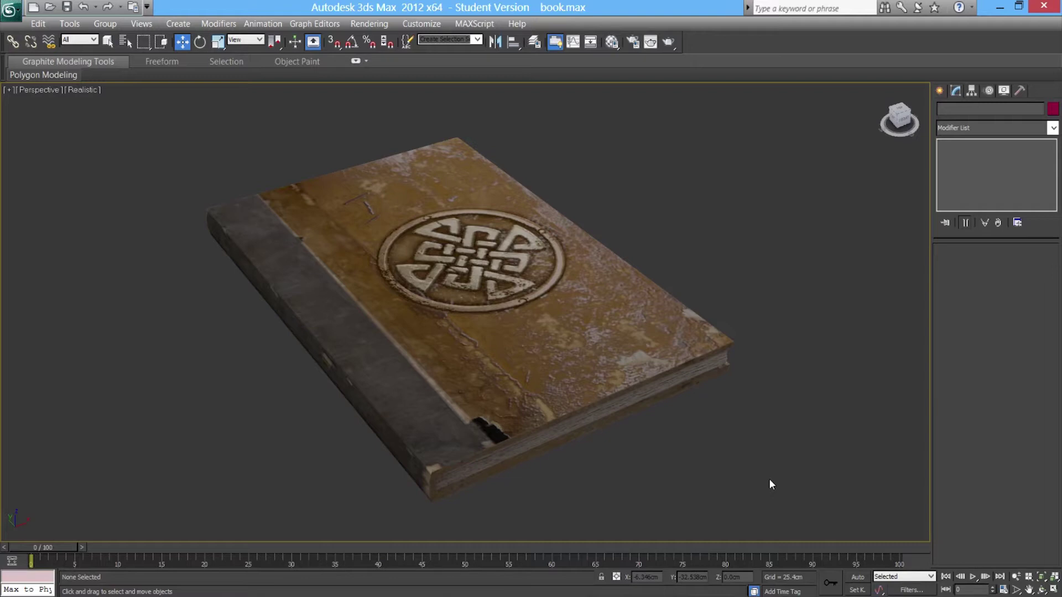
Step: Select the textured book model in the Perspective viewport and orbit around it
click(589, 379)
alt+middle_drag(590, 380, 550, 397)
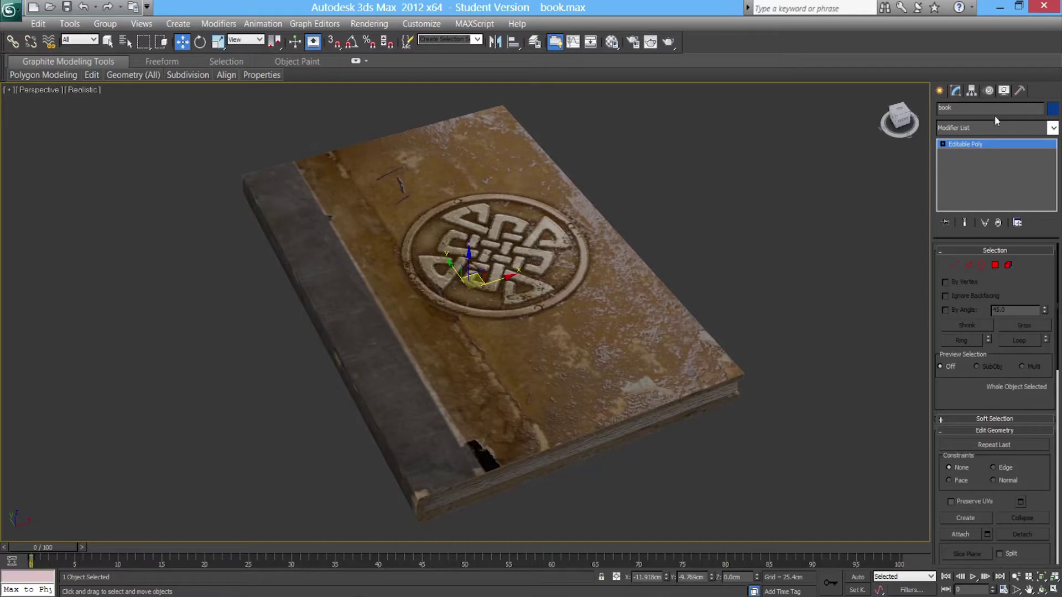
Step: Clone the book as an independent Copy named 'outline'
double_click(968, 108)
key(Delete)
click(444, 292)
key(ctrl+v)
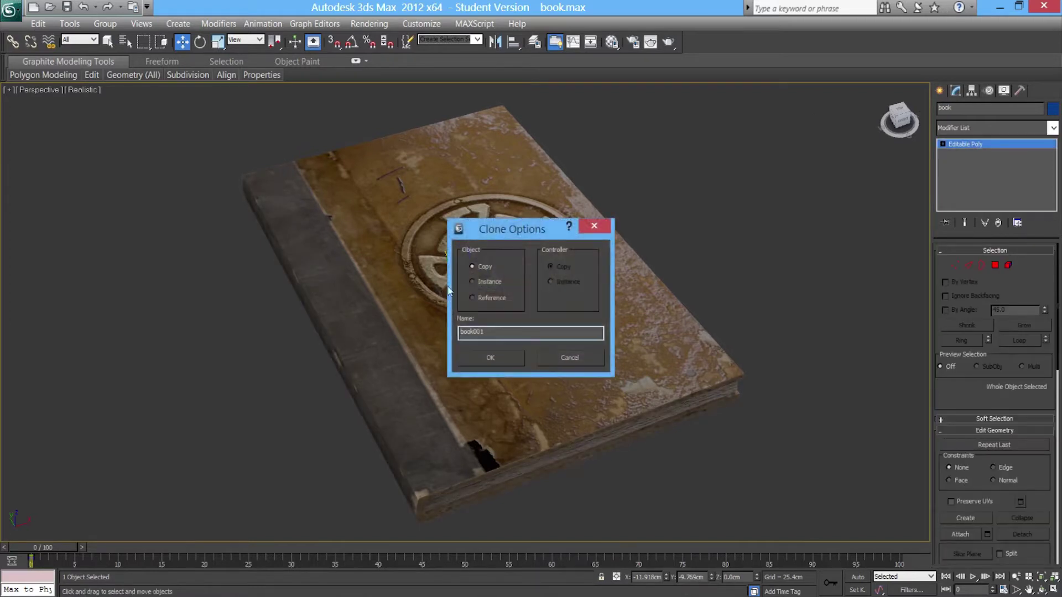
mouse_move(497, 229)
mouse_down()
mouse_move(619, 258)
mouse_move(742, 217)
mouse_up()
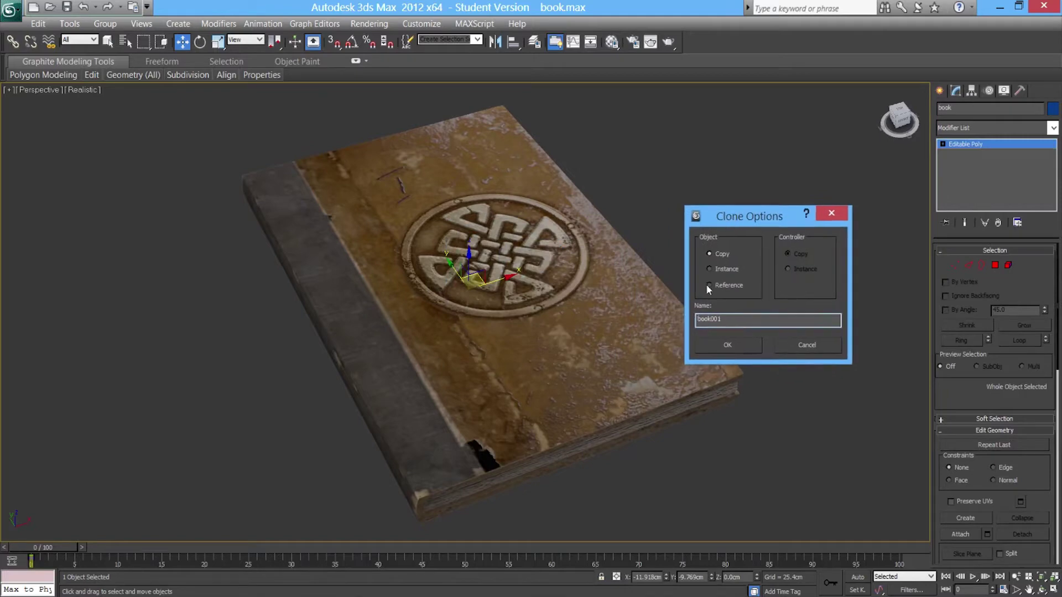
drag(736, 323, 618, 316)
text(outline)
click(728, 345)
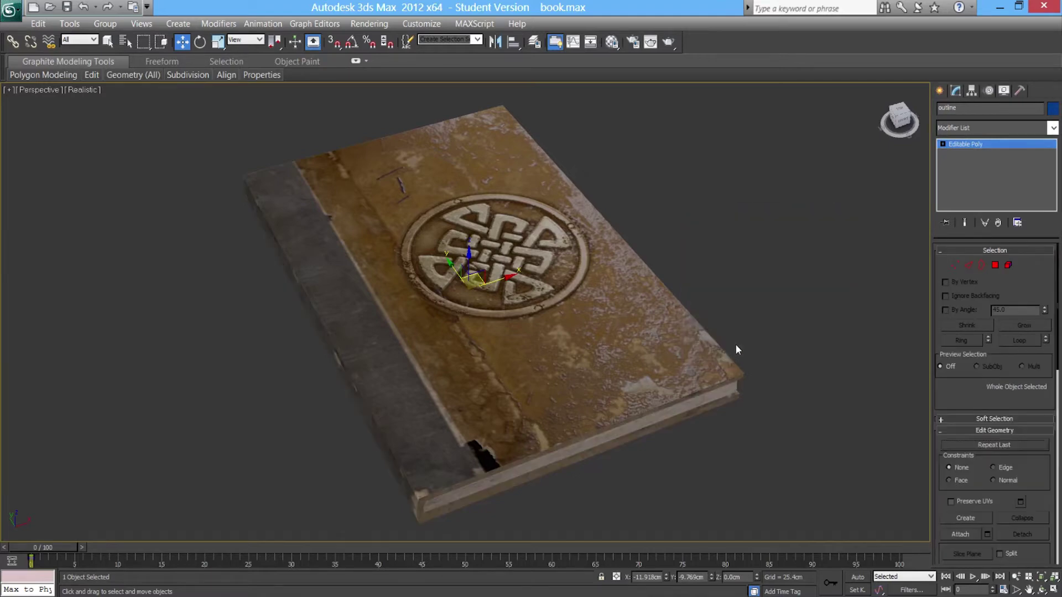
Step: Leave the outline copy over the original book and give it a Push modifier
drag(509, 279, 787, 227)
mouse_move(786, 227)
alt+middle_down()
mouse_move(764, 244)
mouse_move(731, 221)
mouse_move(661, 297)
mouse_move(553, 339)
mouse_move(565, 334)
alt+middle_up()
key(ctrl+z)
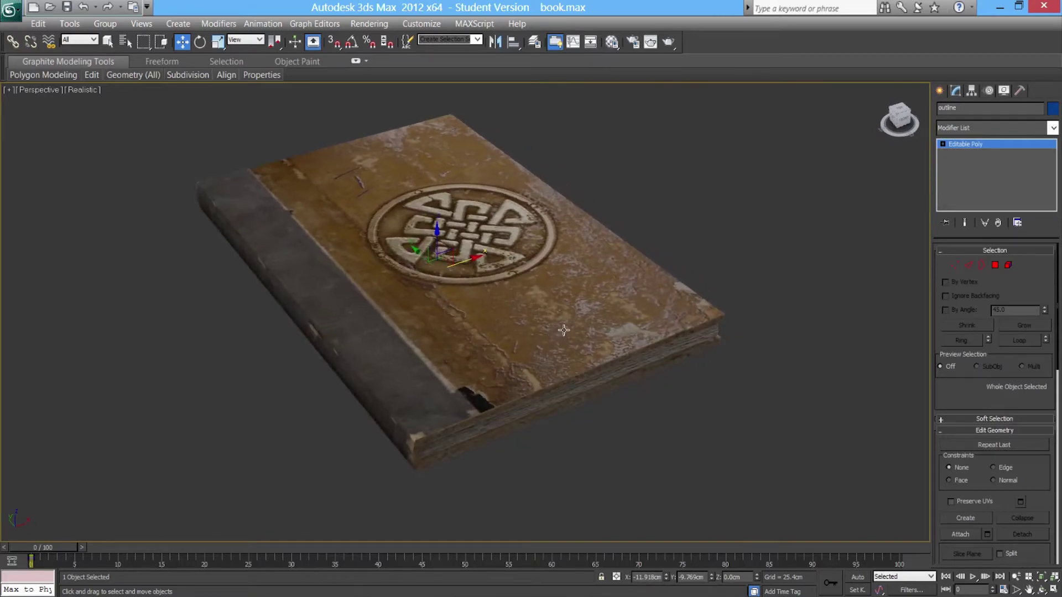
click(1054, 129)
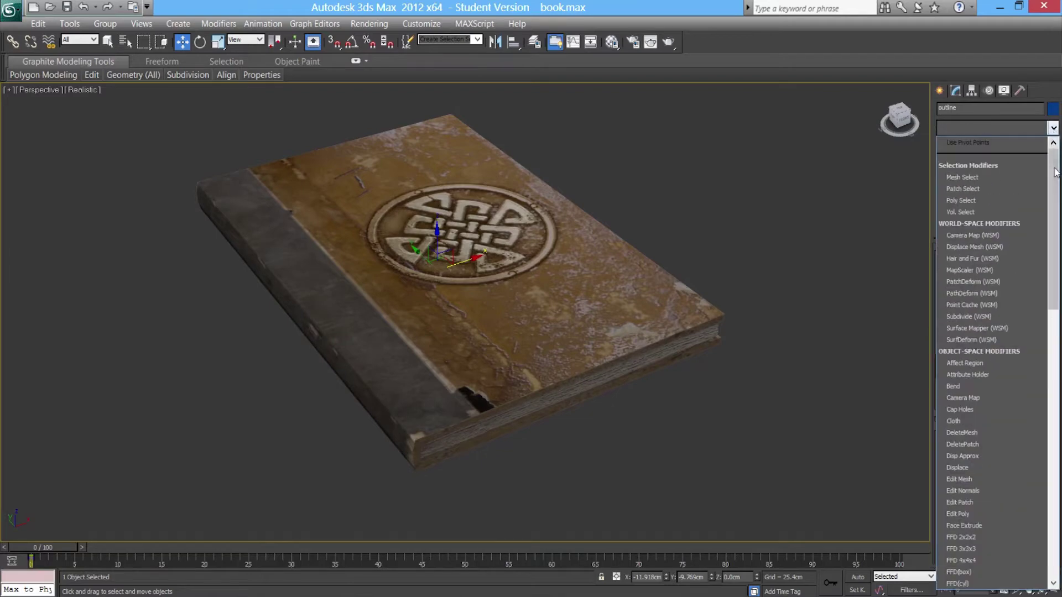
scroll(996, 332, down, 10)
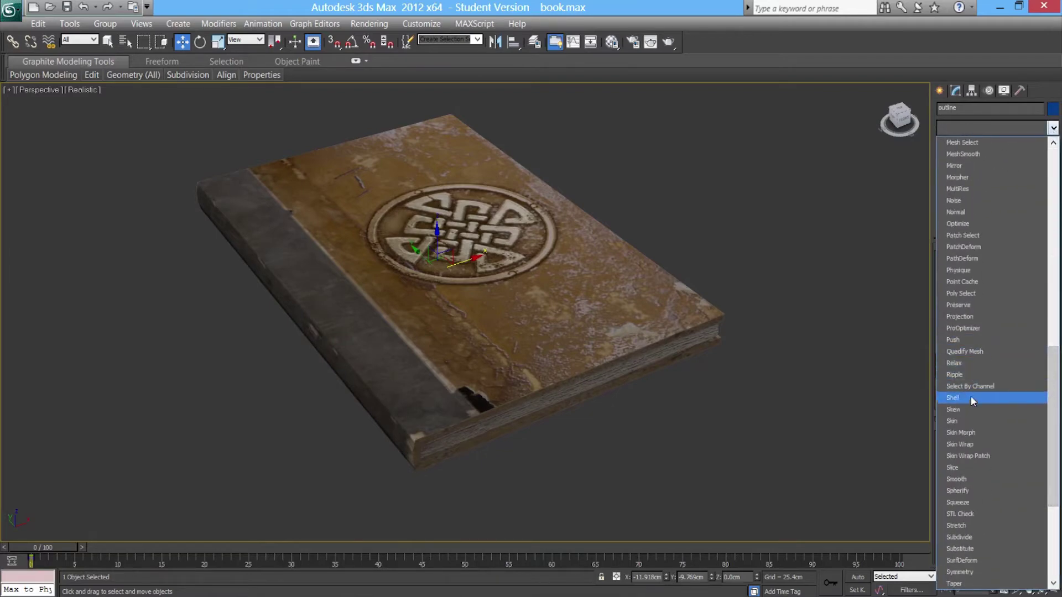
click(956, 340)
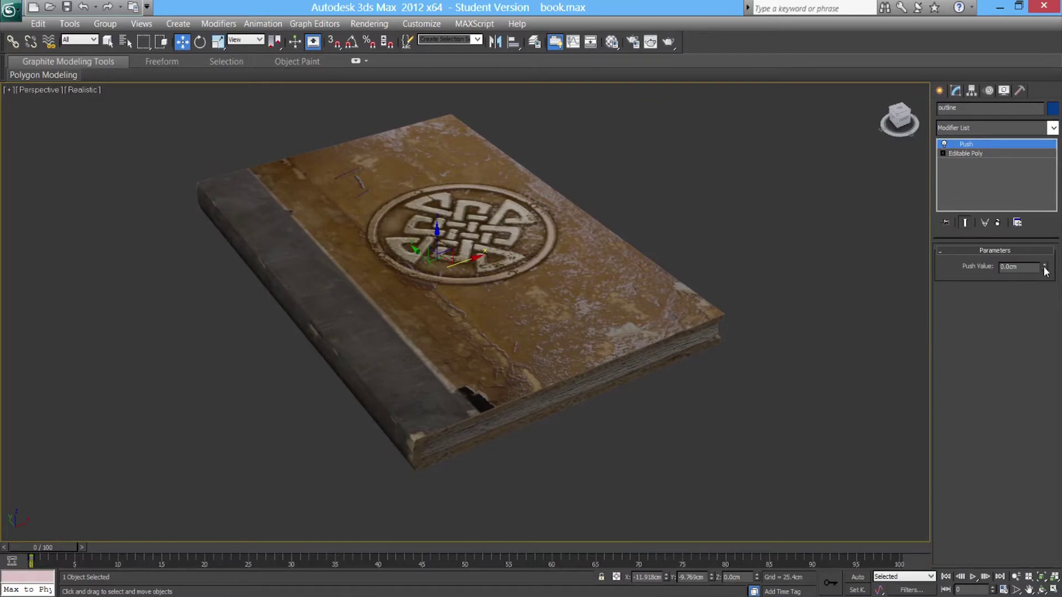
Step: Inflate the outline copy to a Push Value of 0.483cm with Edged Faces shown
mouse_move(1045, 272)
mouse_down()
mouse_move(1057, 277)
mouse_move(1058, 250)
mouse_move(1060, 287)
mouse_up()
key(F4)
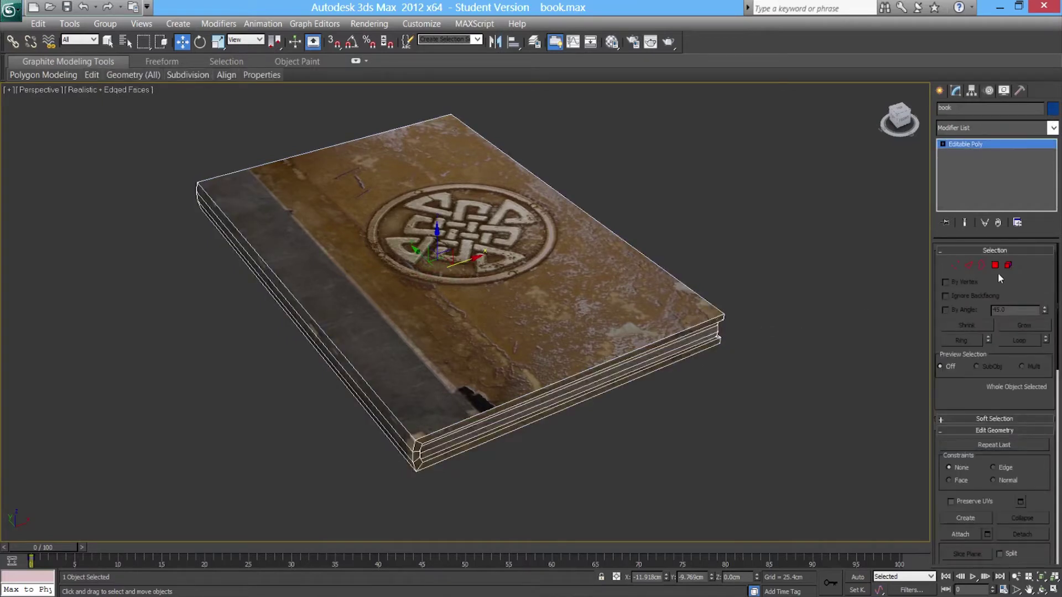
click(688, 321)
drag(1045, 269, 1059, 246)
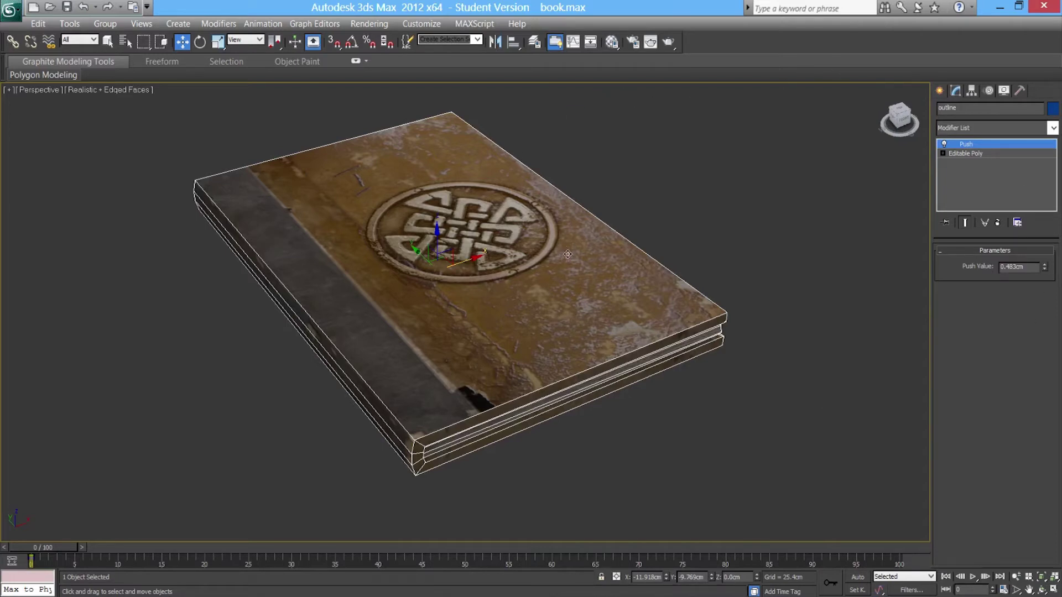
key(m)
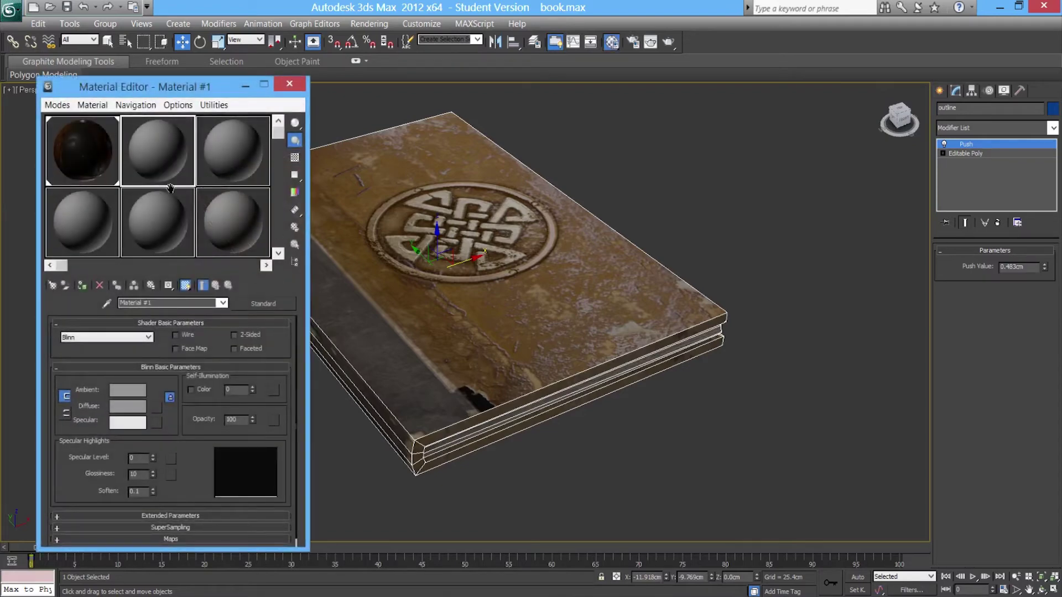
Step: Assign the outline copy a Blinn material with a black Diffuse colour
click(127, 407)
drag(345, 154, 347, 80)
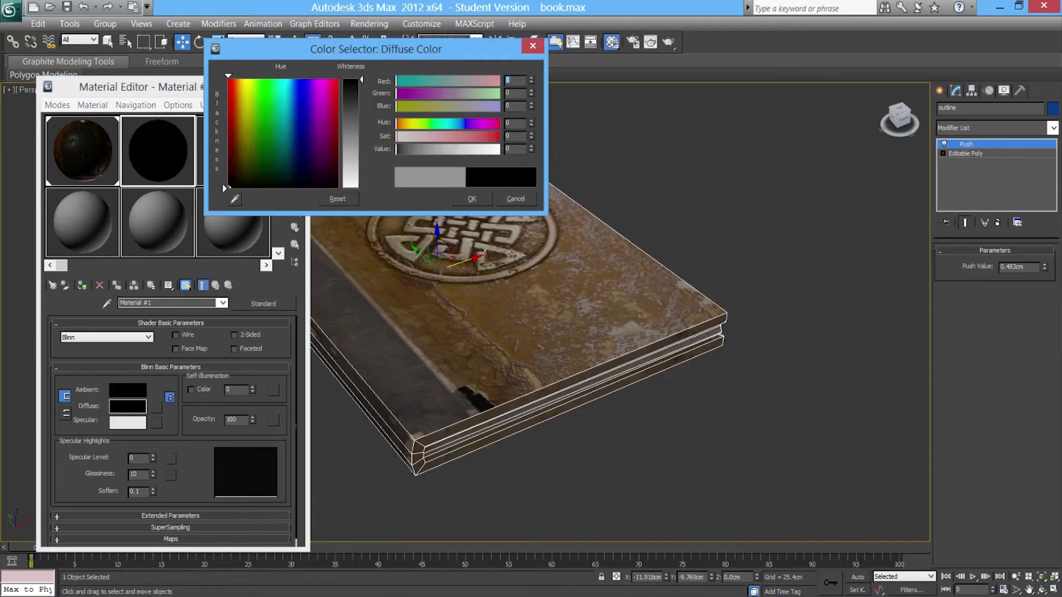
click(475, 199)
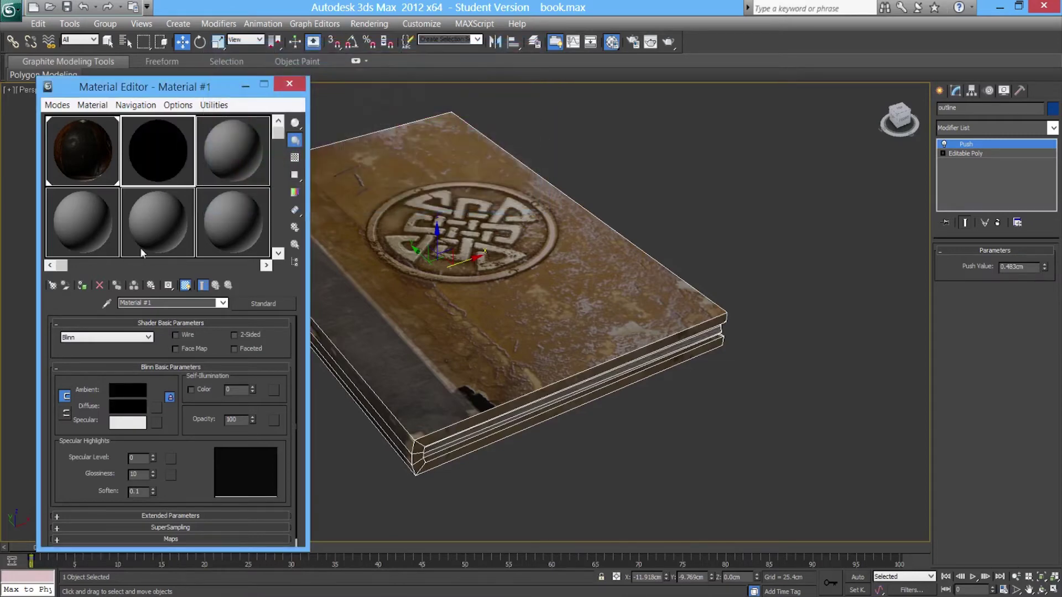
click(83, 287)
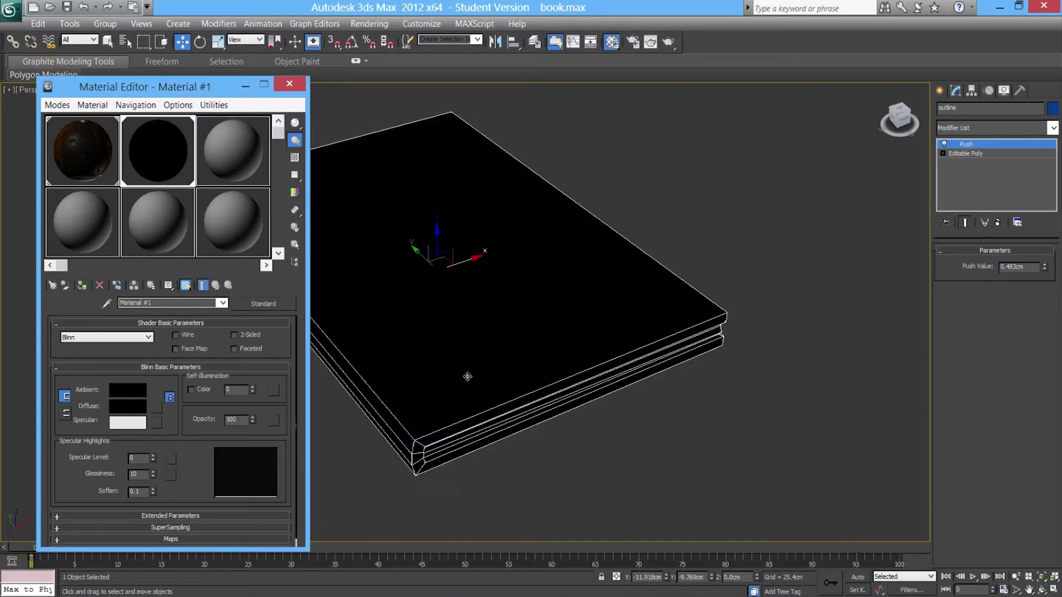
middle_drag(438, 373, 486, 372)
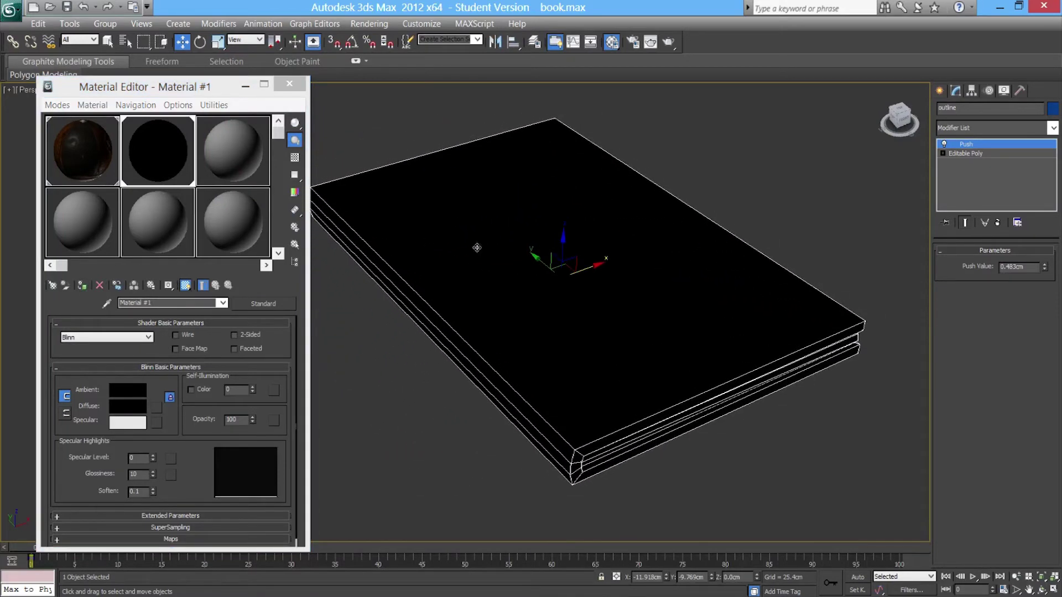
click(288, 84)
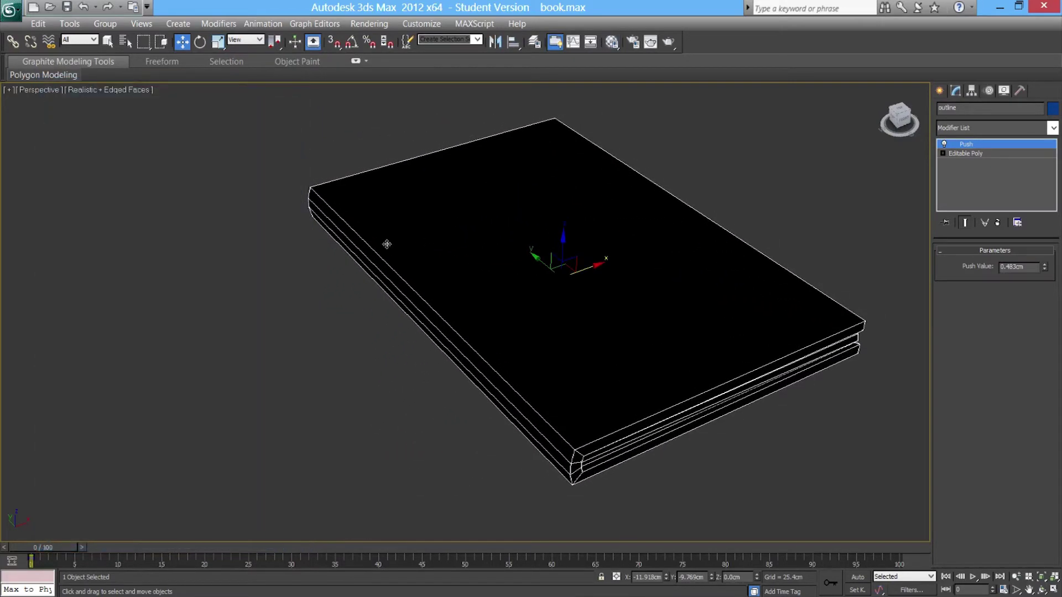
Step: Flip the normals of the outline's whole element at the Editable Poly level
middle_drag(543, 379, 533, 373)
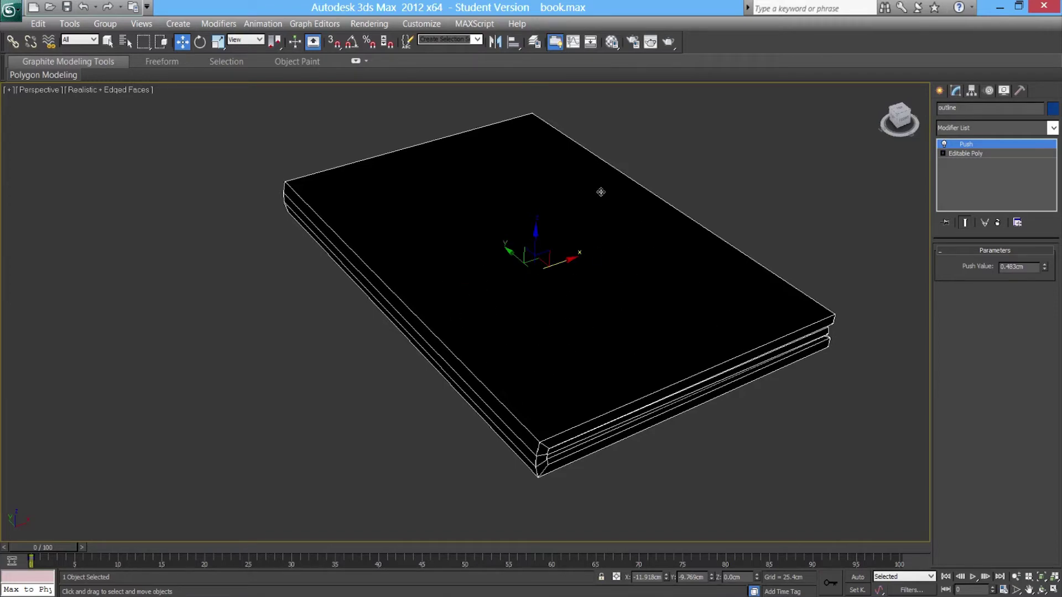
click(970, 154)
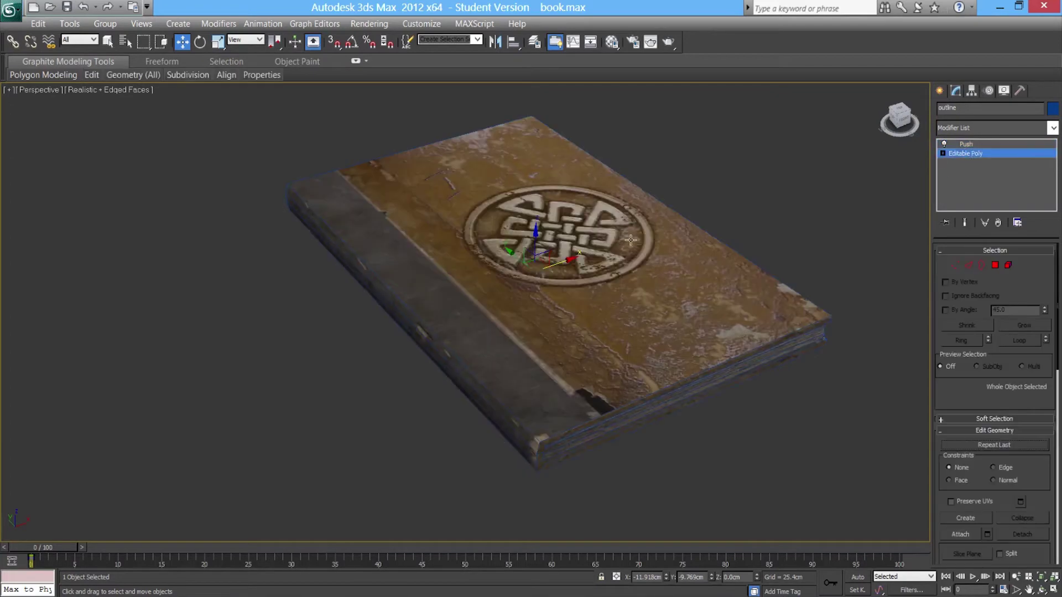
click(1008, 266)
click(638, 302)
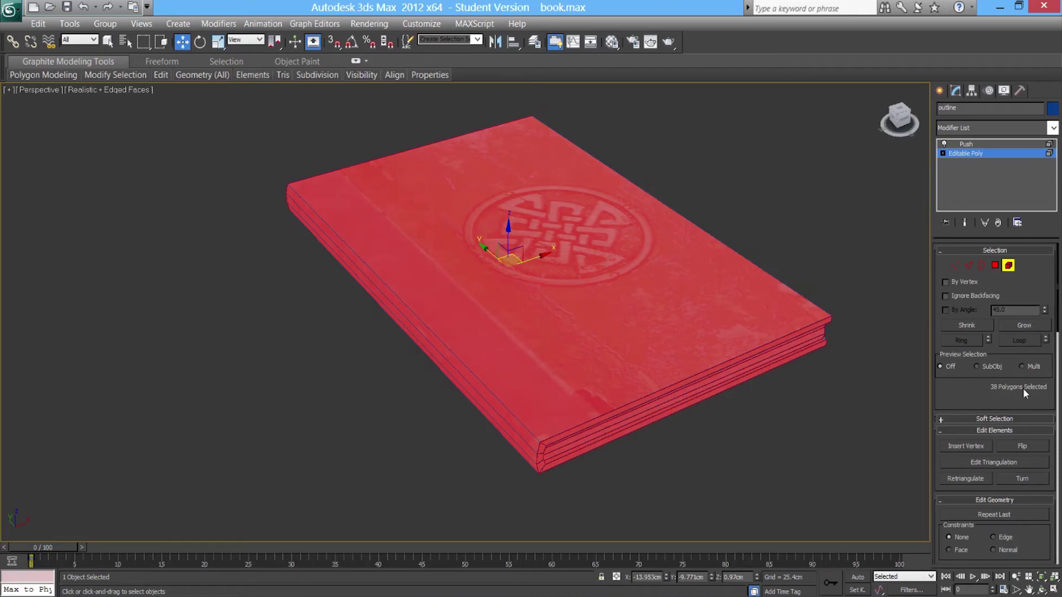
click(1022, 447)
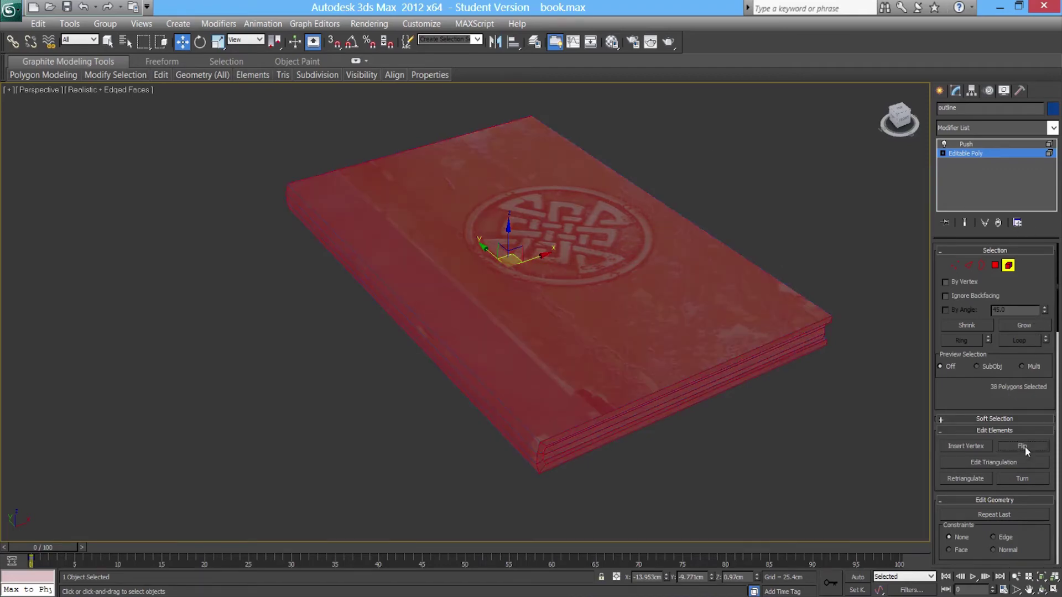
click(1008, 266)
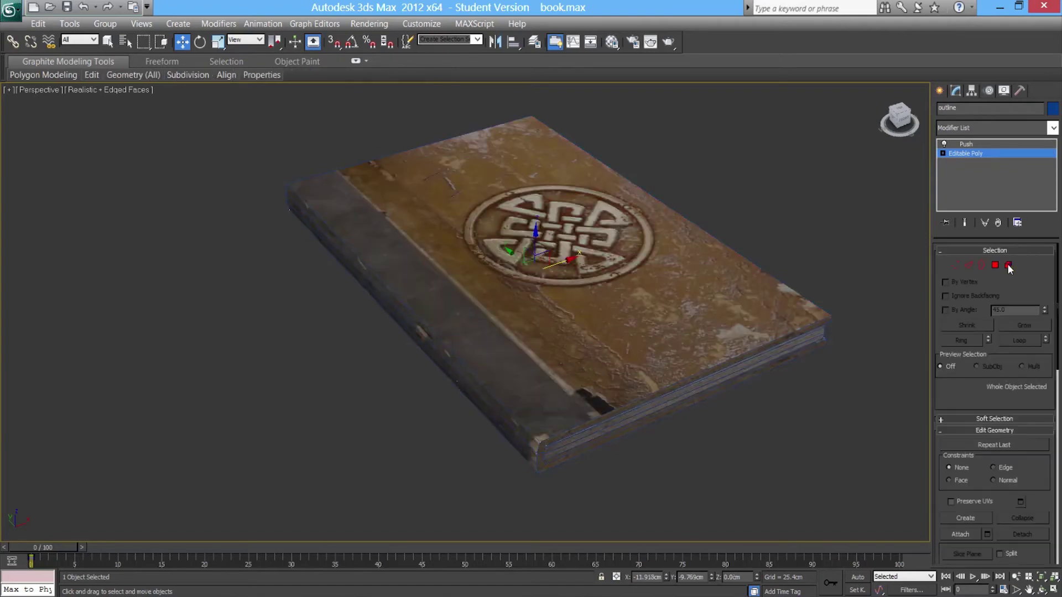
Step: Set the outline's Push Value to -0.914cm, hide Edged Faces, and orbit to check the border
click(967, 145)
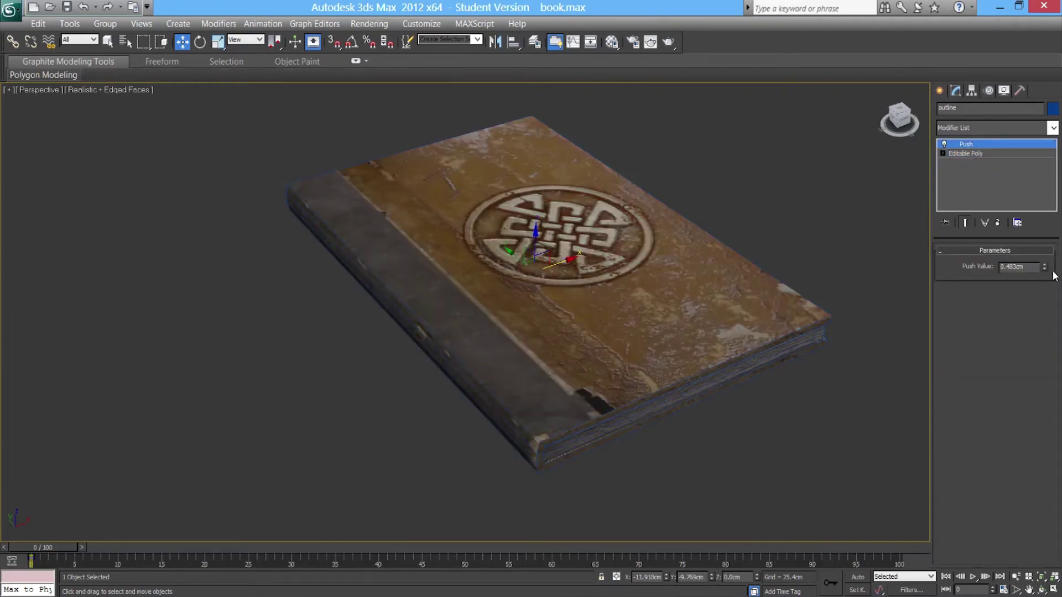
drag(1045, 271, 1060, 315)
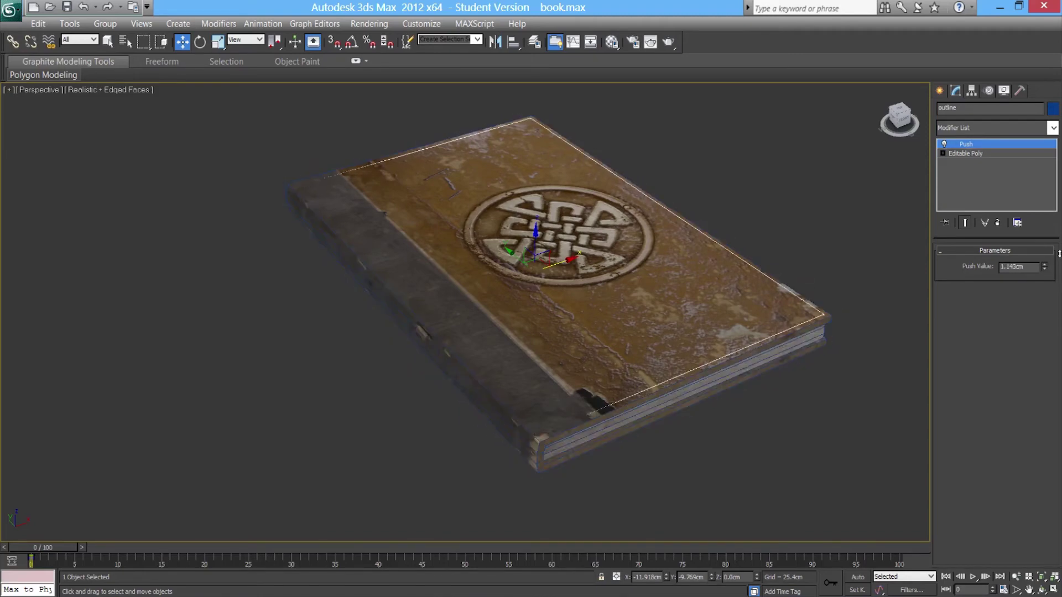
drag(1058, 272, 1058, 289)
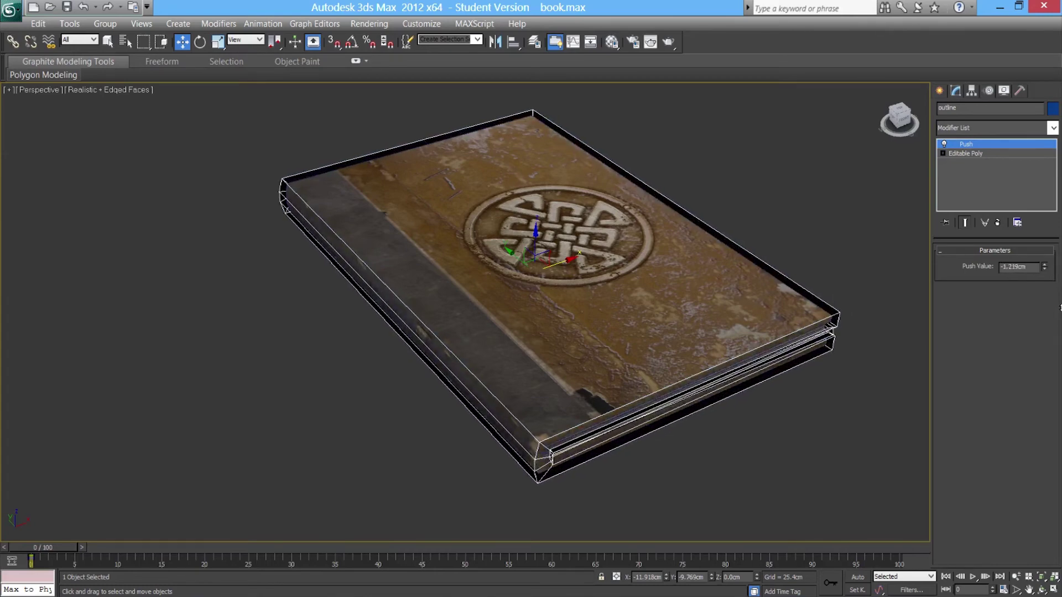
drag(1059, 280, 1045, 268)
key(F4)
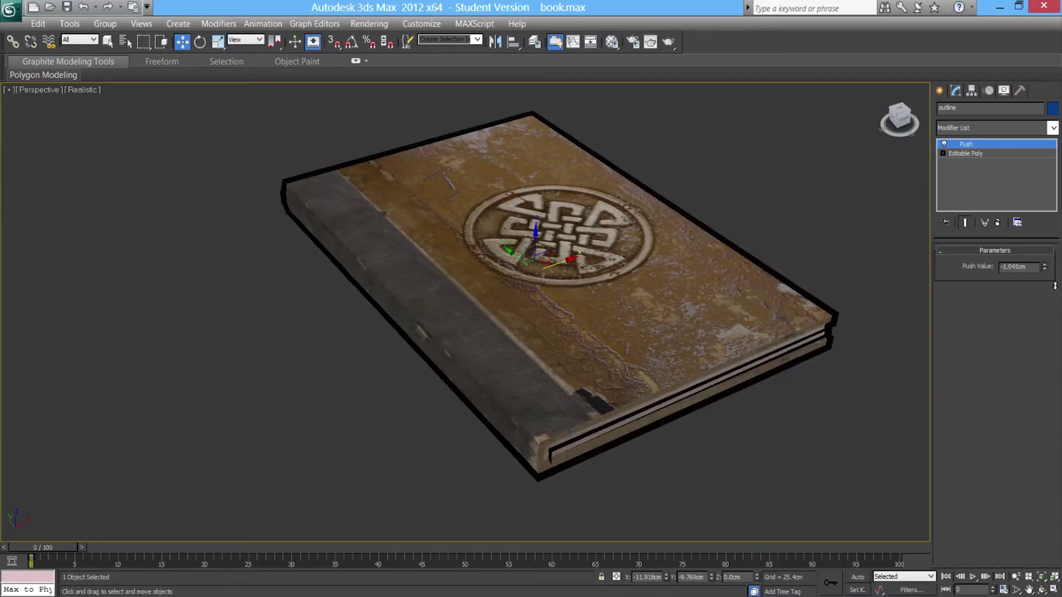
drag(1060, 367, 1059, 340)
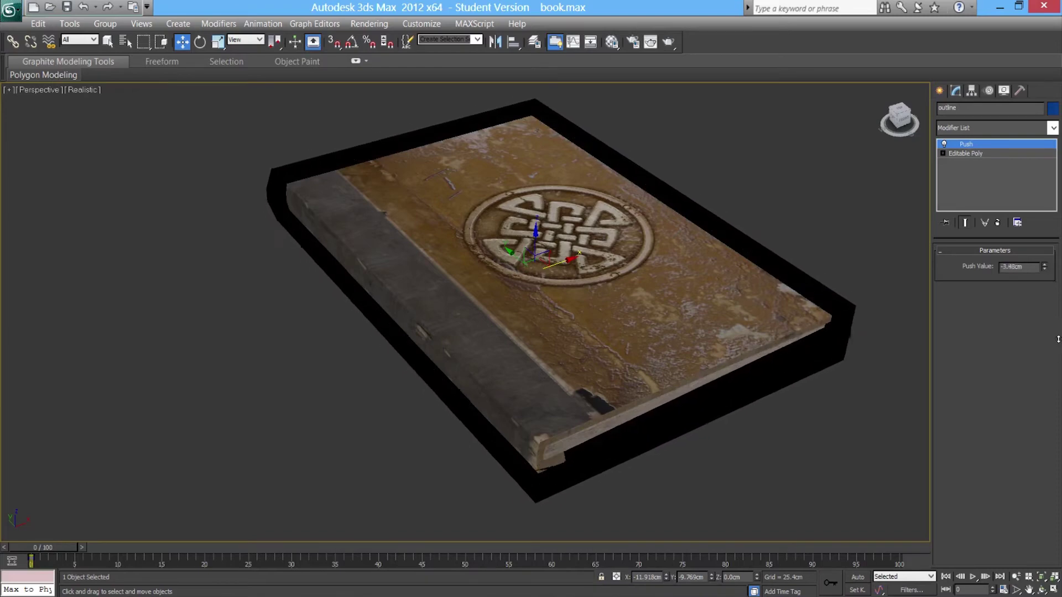
drag(1055, 278, 1060, 282)
alt+middle_drag(743, 379, 392, 216)
alt+middle_drag(817, 278, 813, 344)
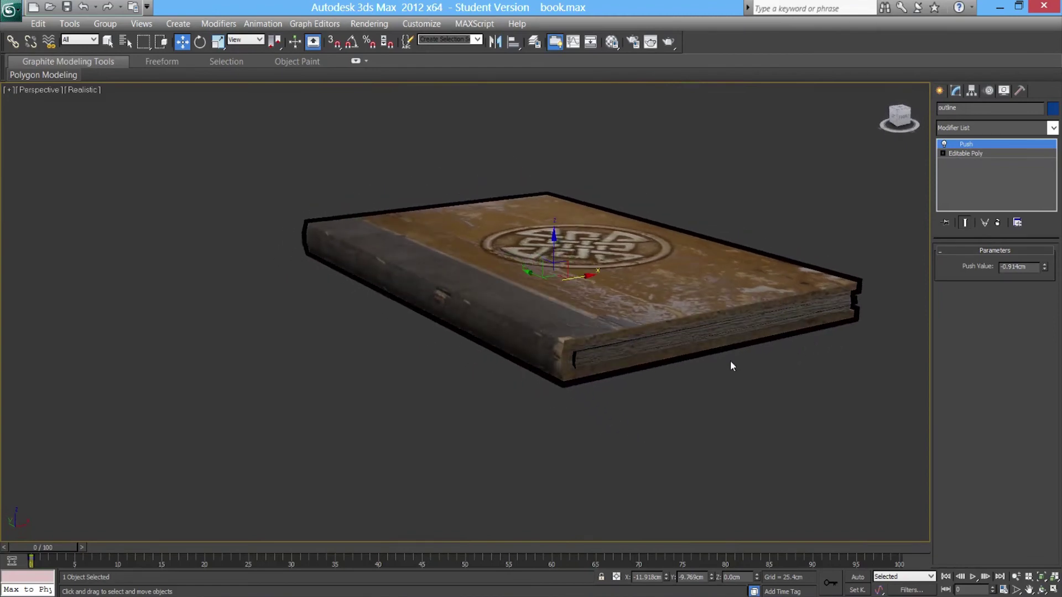
alt+middle_drag(714, 360, 606, 365)
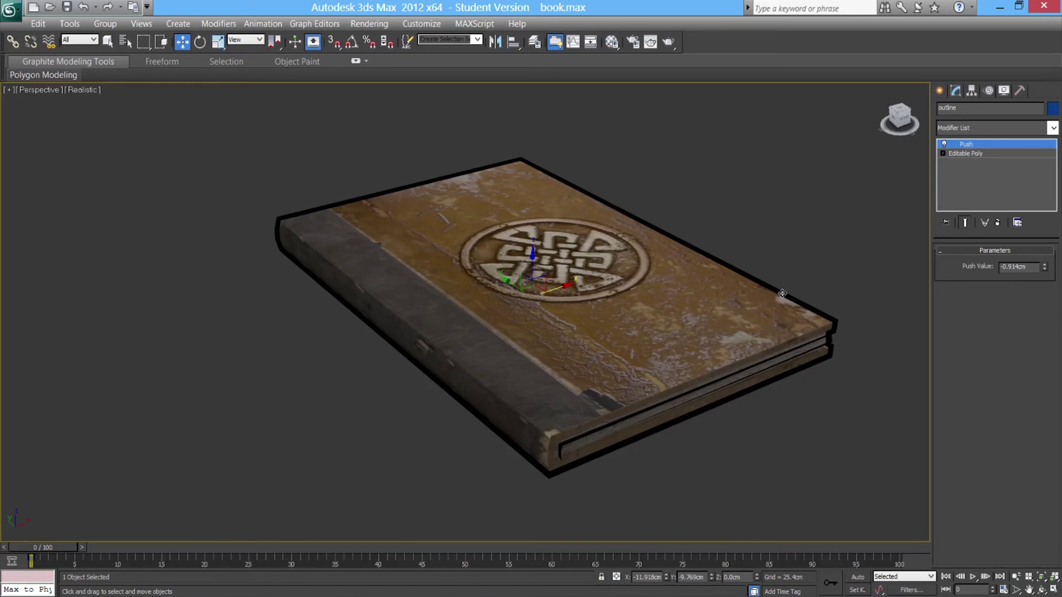
right_click(835, 326)
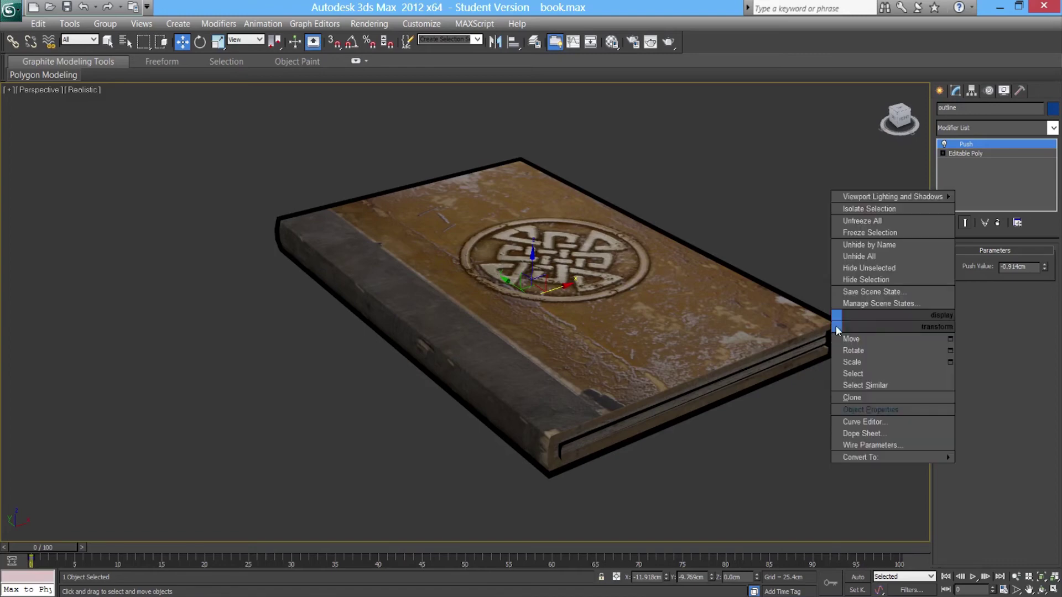
click(886, 412)
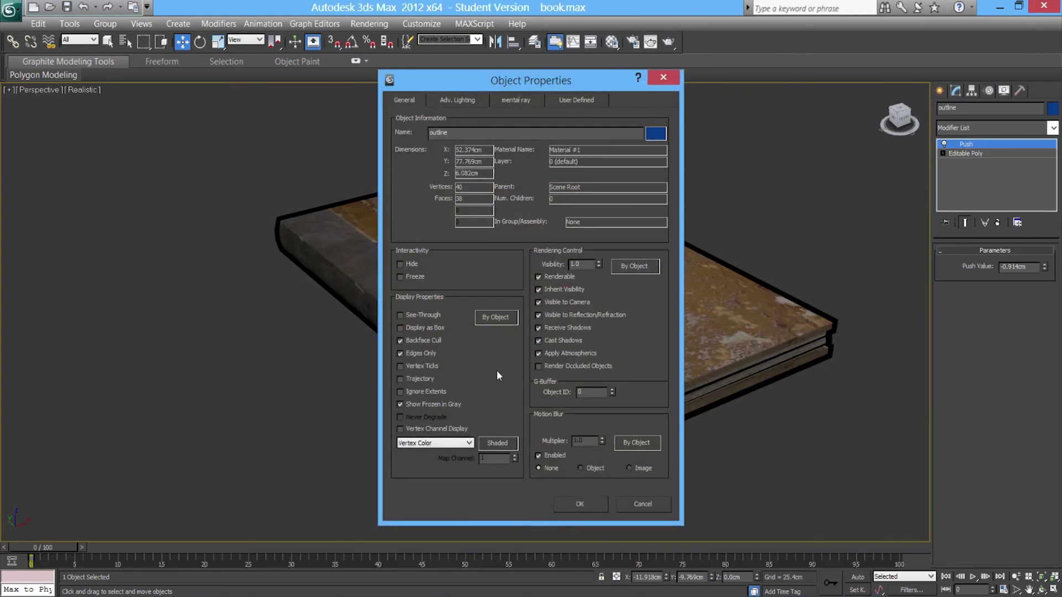
click(583, 503)
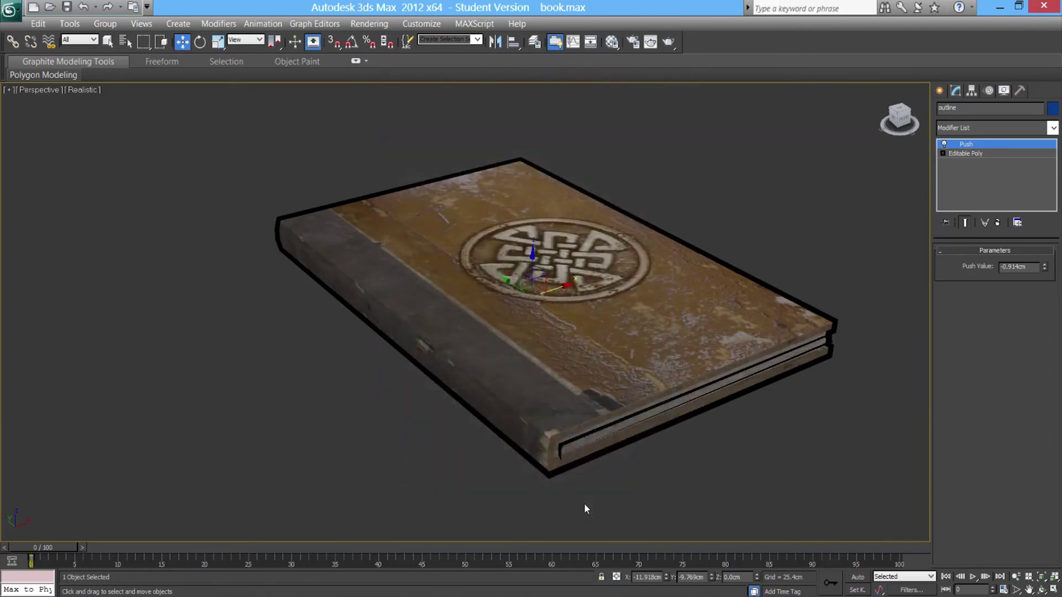